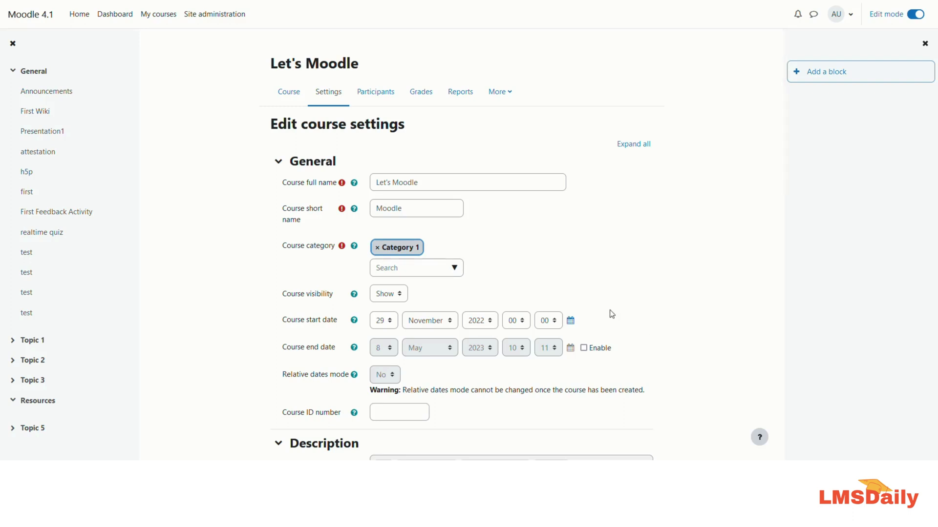
# Review the course's maximum upload size choices without changing them
pyautogui.scroll(-15, 611, 314)
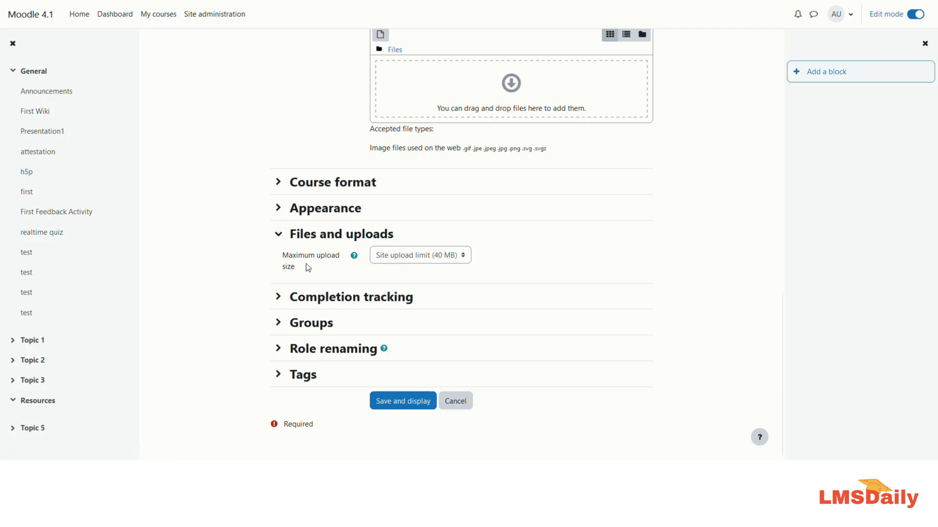
pyautogui.click(399, 260)
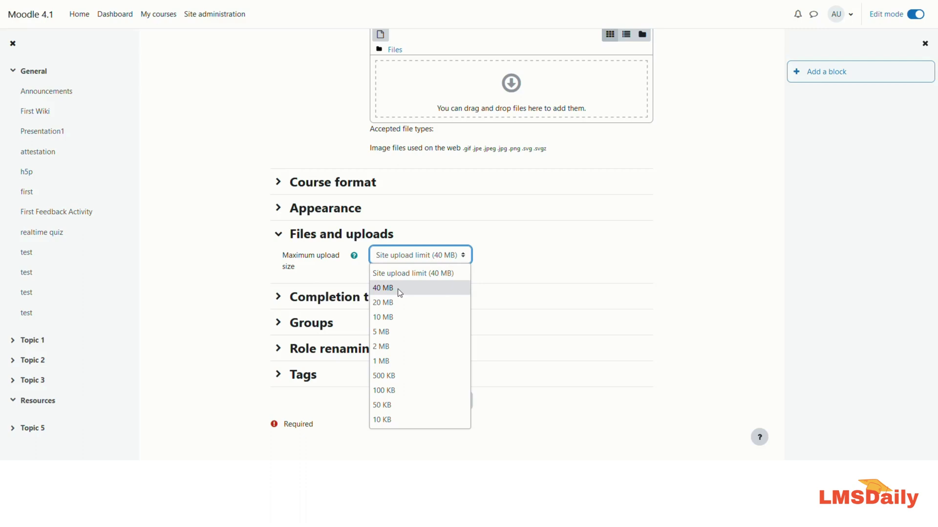
pyautogui.click(534, 268)
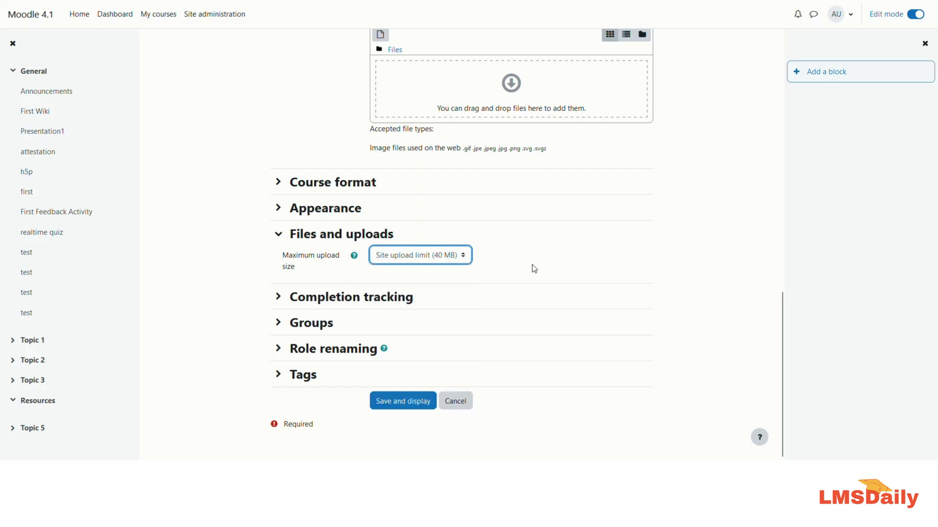
# Go to Site administration and open Security > Site security settings
pyautogui.click(223, 18)
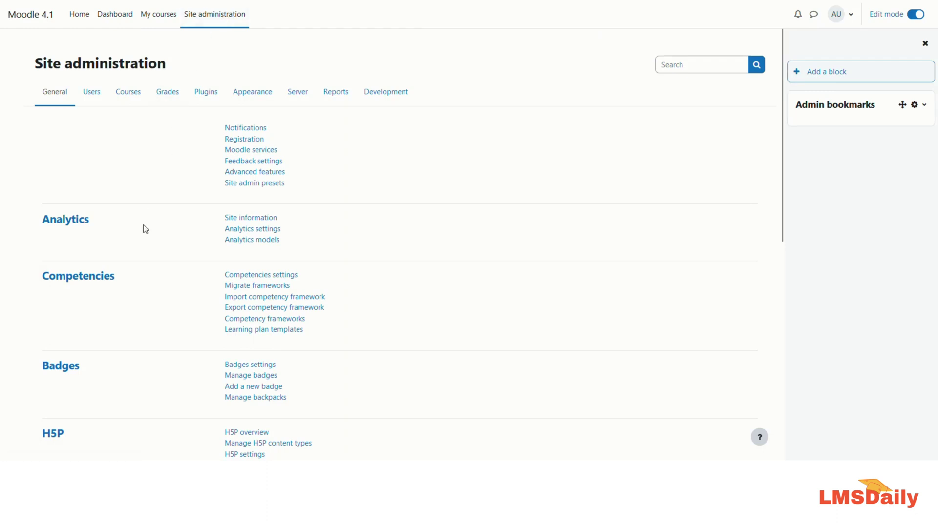
pyautogui.scroll(-4, 145, 229)
pyautogui.scroll(4, 145, 228)
pyautogui.scroll(-9, 97, 292)
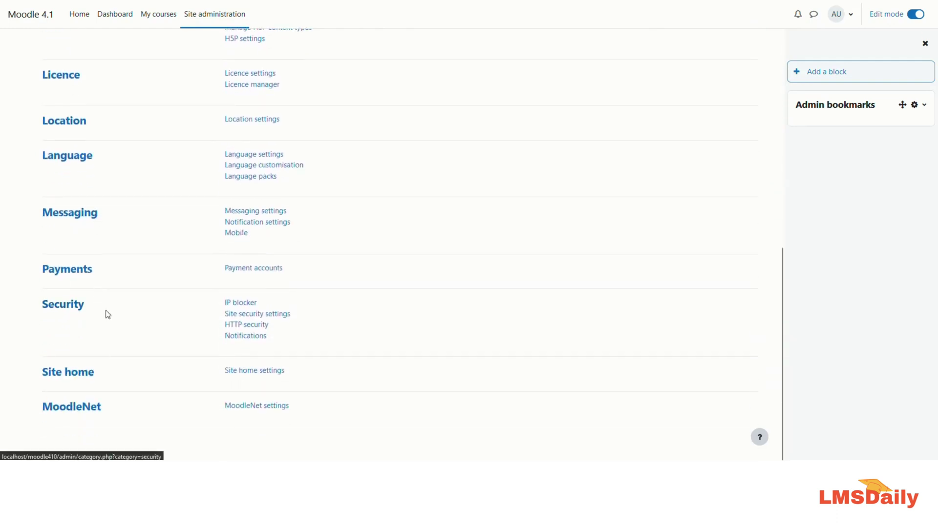
pyautogui.click(263, 318)
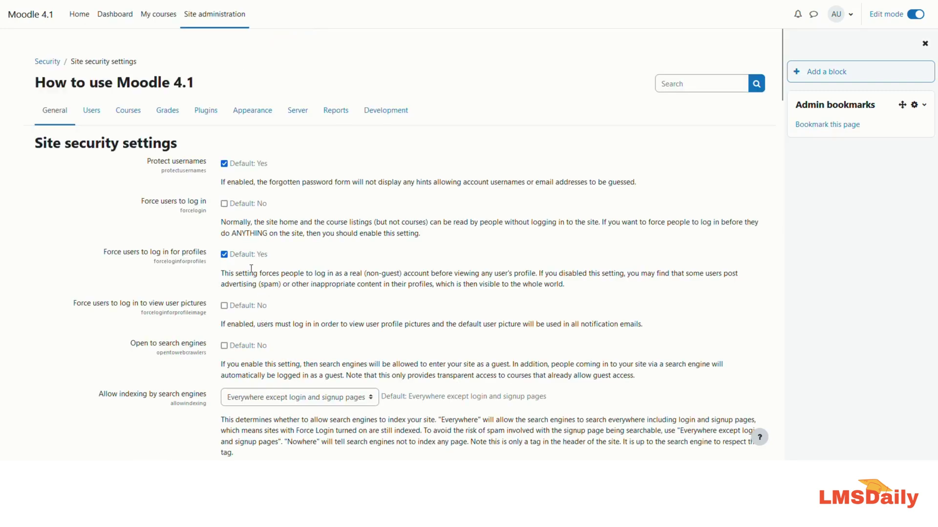
# Check that the Maximum uploaded file size options top out at Site upload limit (40 MB), leaving it unchanged
pyautogui.scroll(-7, 213, 292)
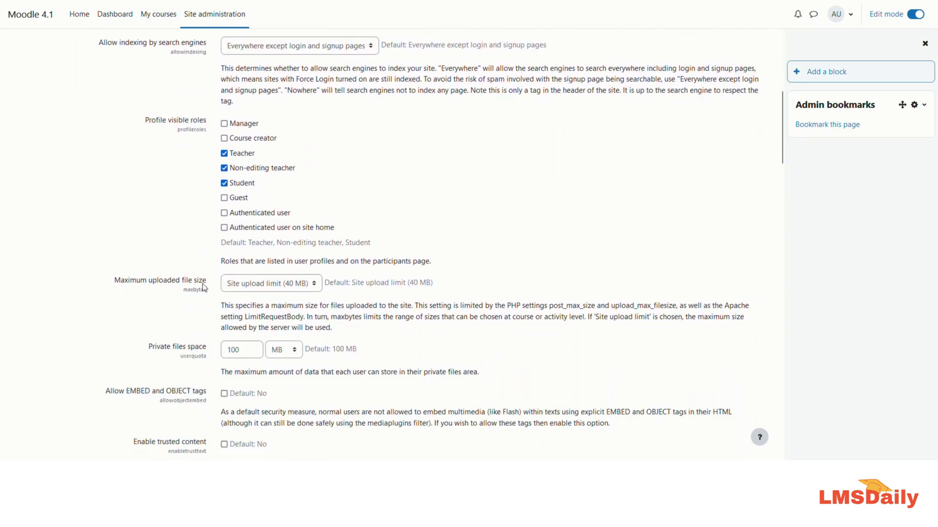
pyautogui.click(280, 285)
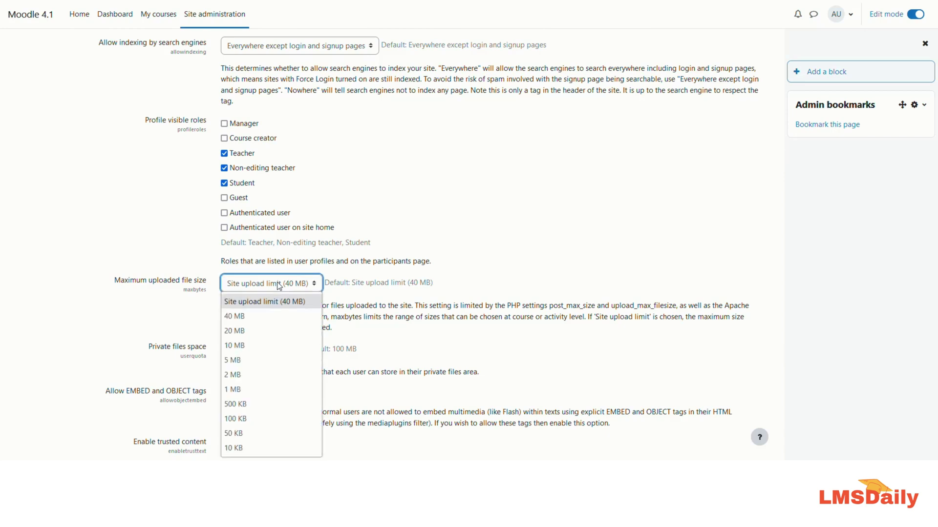
pyautogui.click(360, 301)
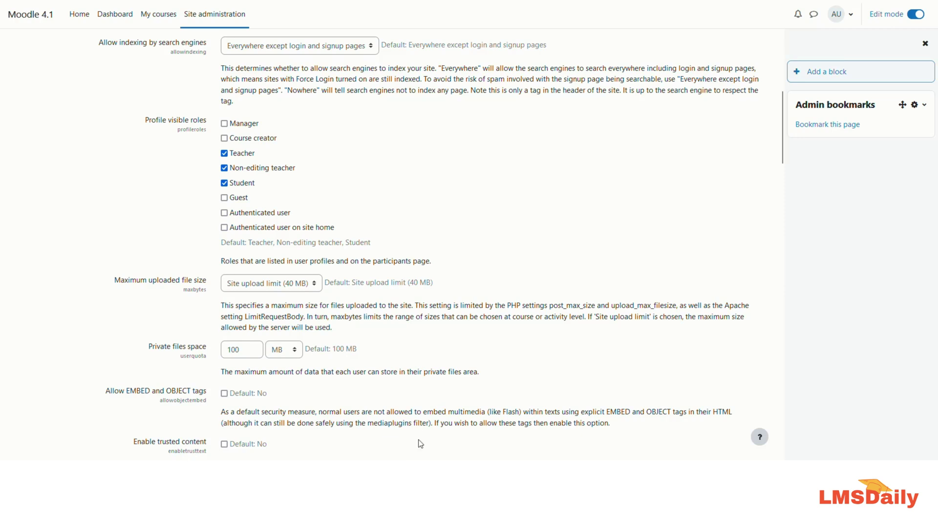
# Open the C:\xampp\php folder and bring up the actions for php.ini
pyautogui.click(455, 428)
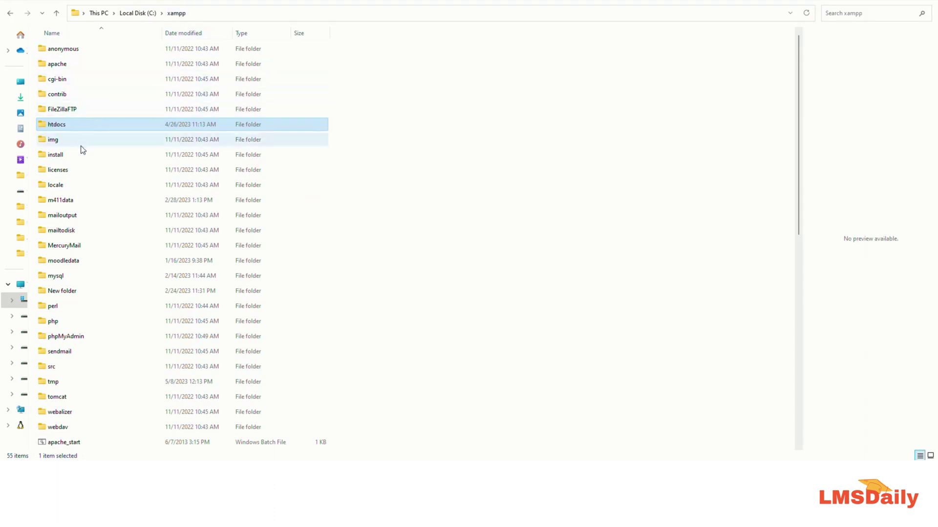
pyautogui.doubleClick(54, 322)
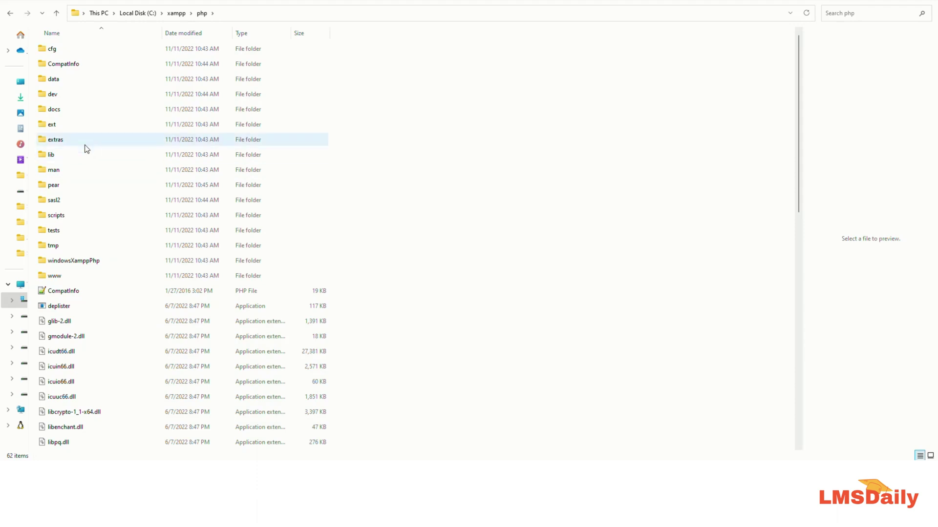
pyautogui.scroll(-5, 86, 149)
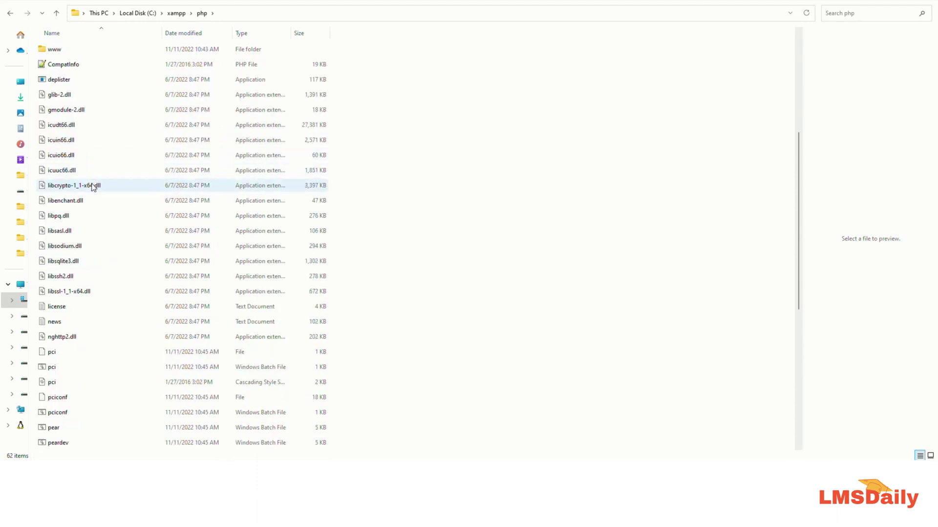
pyautogui.scroll(-2, 122, 308)
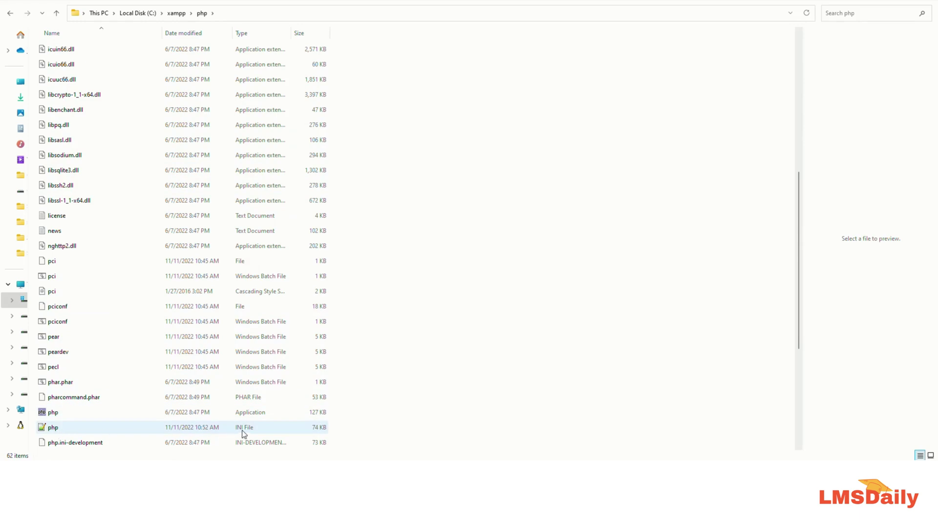
pyautogui.click(52, 430)
pyautogui.rightClick(51, 430)
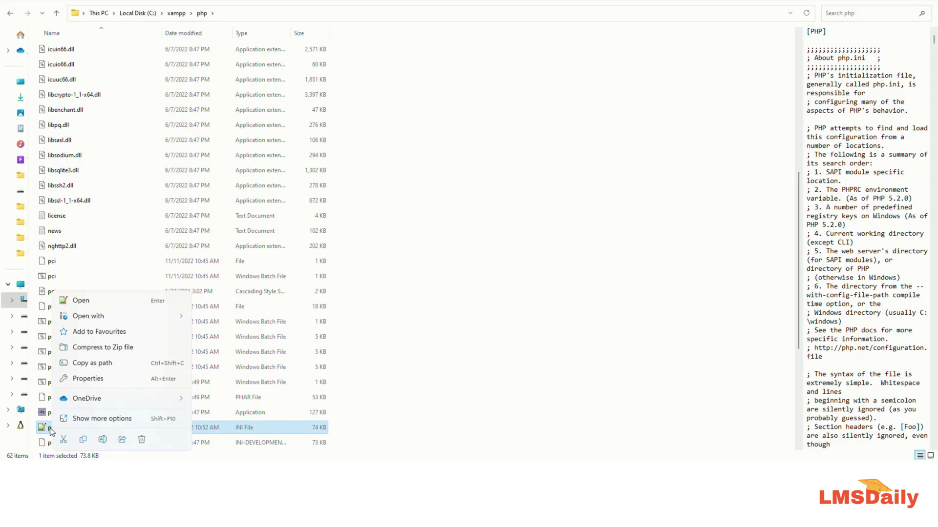
# Open php.ini in Notepad++ and find the post_max_size line
pyautogui.click(125, 304)
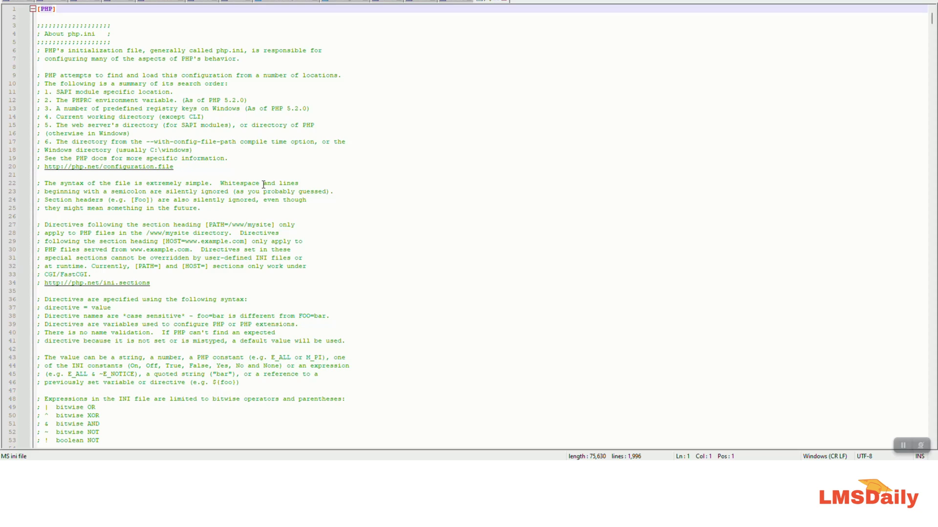
pyautogui.click(150, 221)
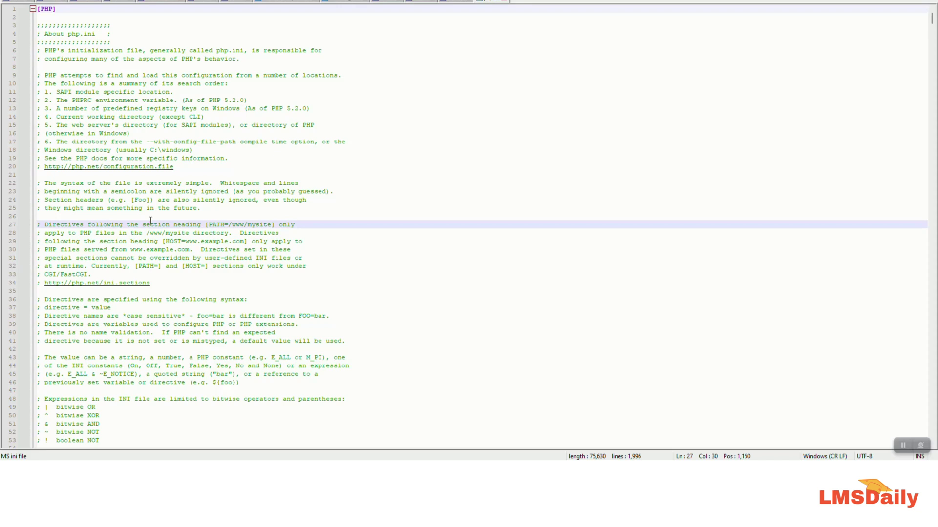
pyautogui.hotkey('ctrl', 'f')
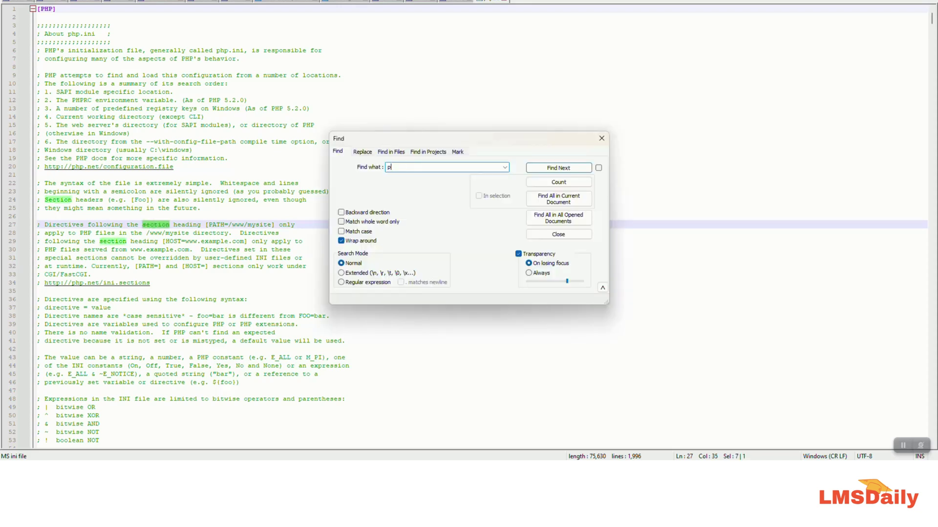
pyautogui.write('ost_max_size')
pyautogui.press('Return')
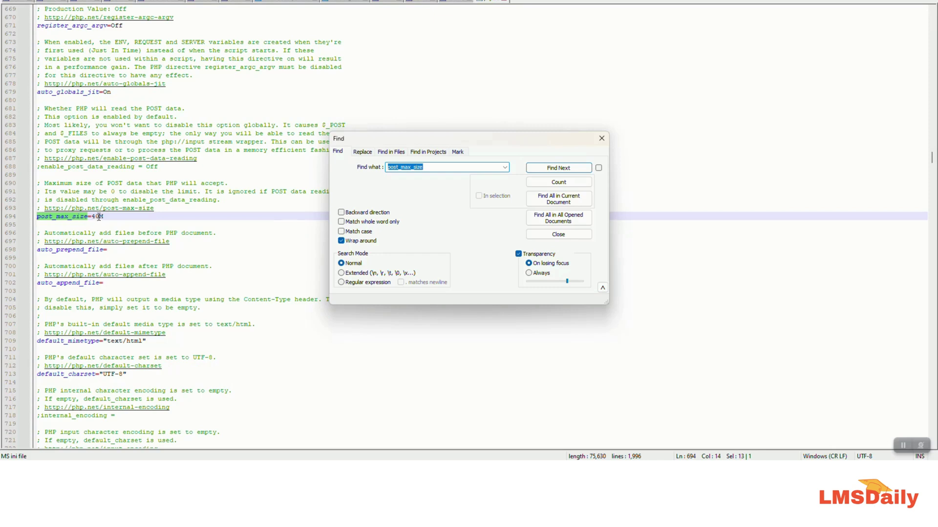
# Change post_max_size from 40M to 500M
pyautogui.click(98, 216)
pyautogui.press('BackSpace')
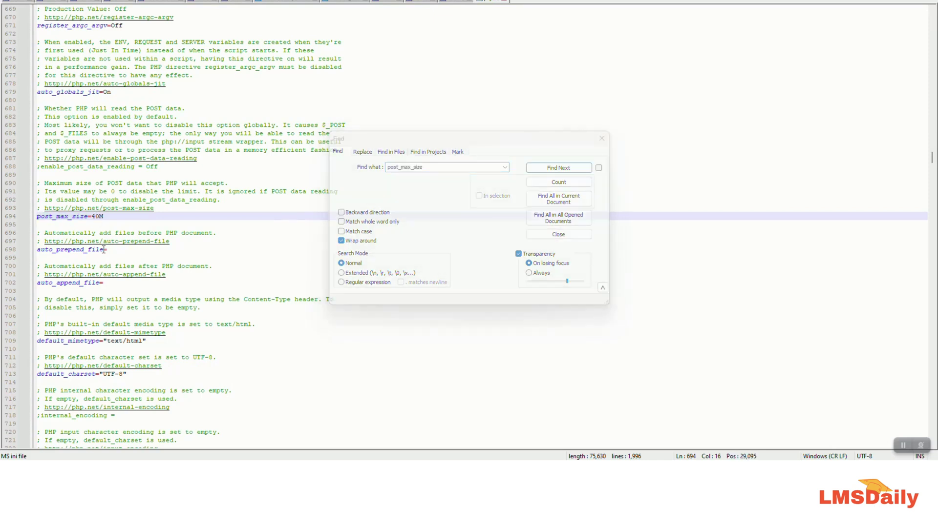
pyautogui.write('50')
# Replace the search term with 'filesize'
pyautogui.click(399, 166)
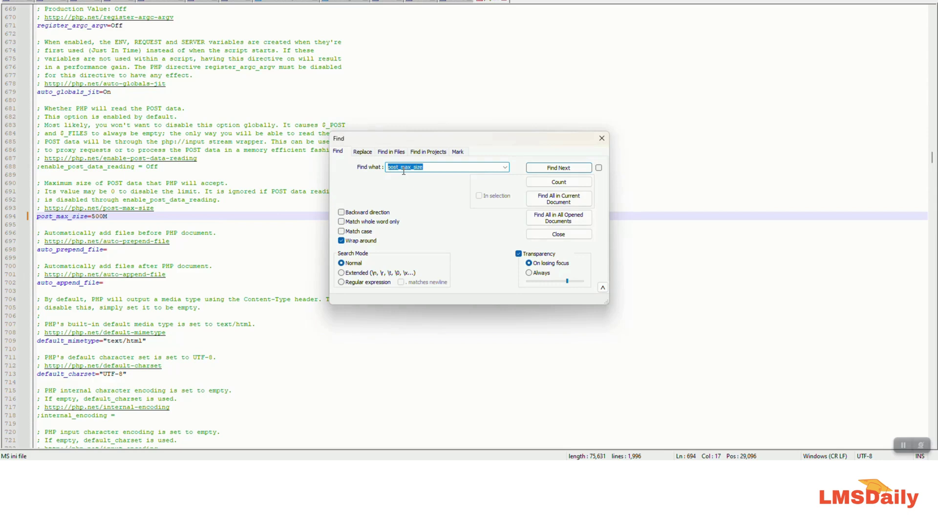
pyautogui.click(405, 167)
pyautogui.hotkey('ctrl', 'a')
pyautogui.write('filesize')
# Find upload_max_filesize and raise it from 40M to 500M
pyautogui.click(535, 169)
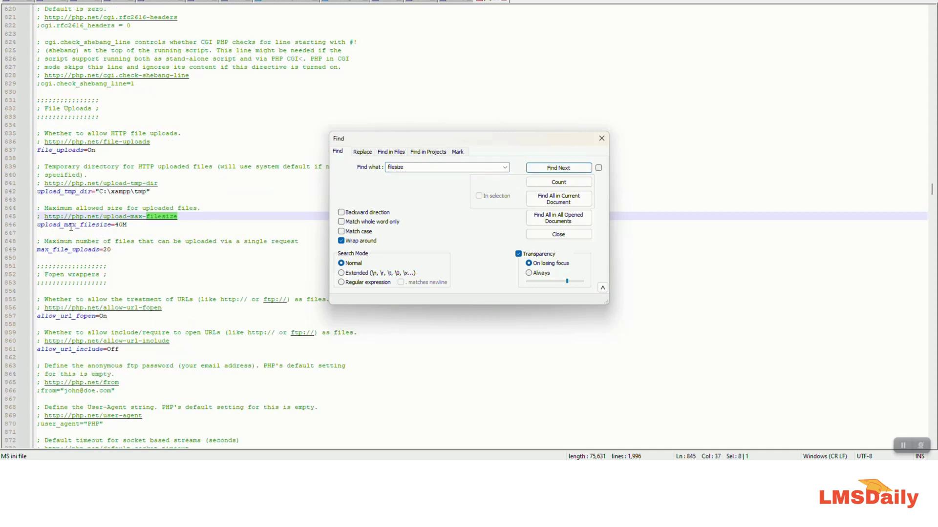
pyautogui.click(121, 226)
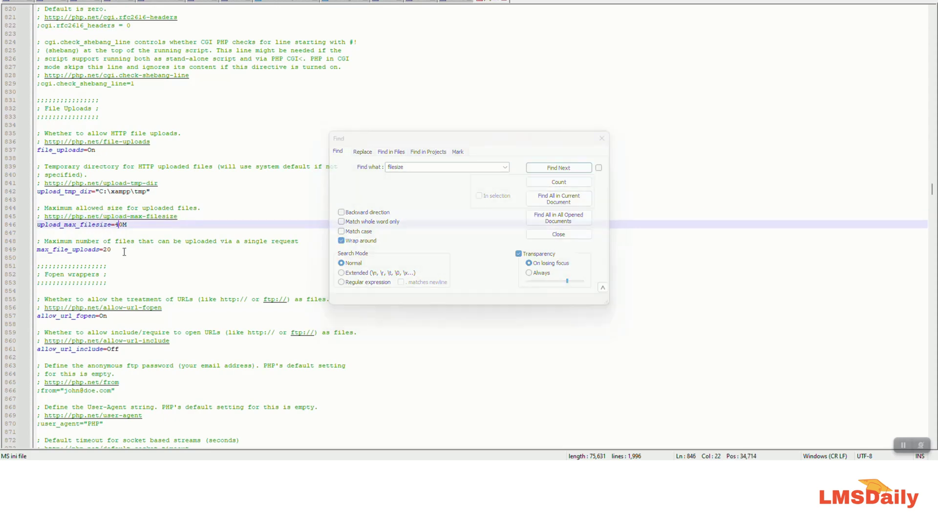
pyautogui.press('BackSpace')
pyautogui.write('5')
pyautogui.write('00')
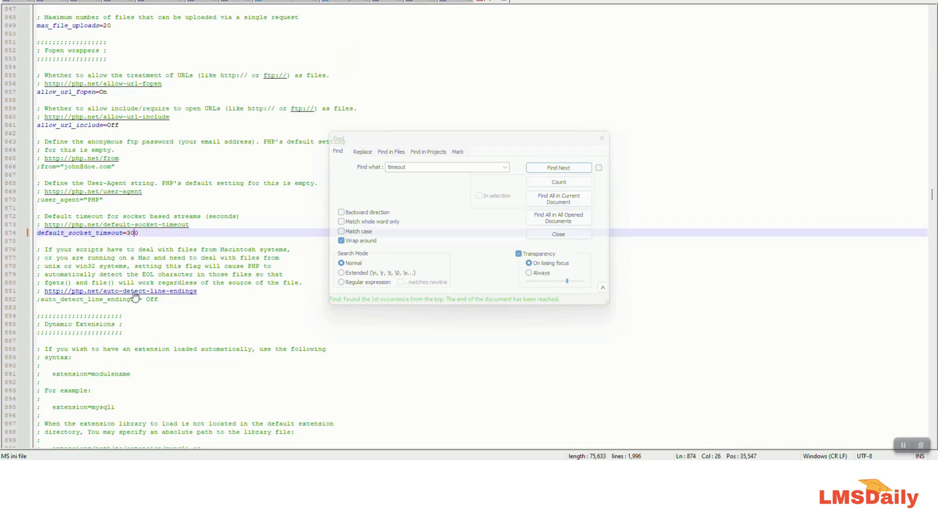
# Close the search box and the edited php.ini file
pyautogui.click(128, 299)
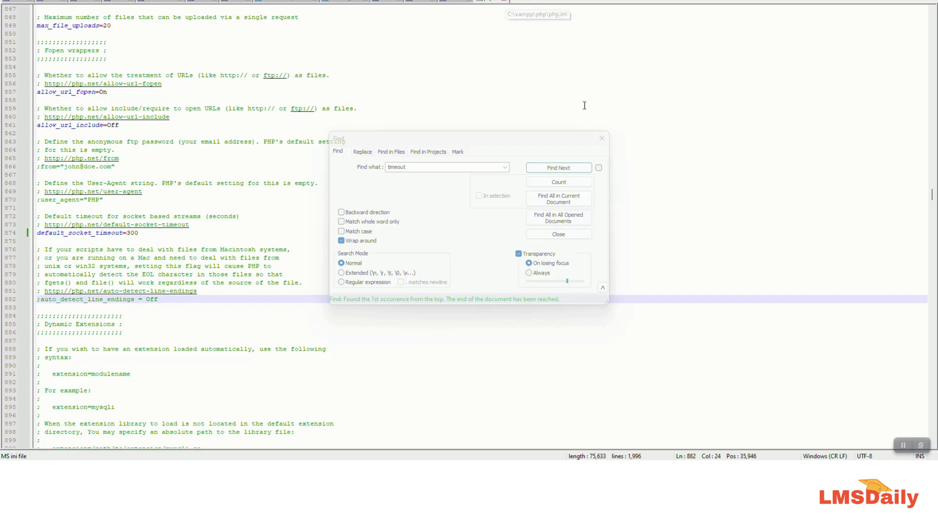
pyautogui.hotkey('ctrl', 'f')
pyautogui.press('Escape')
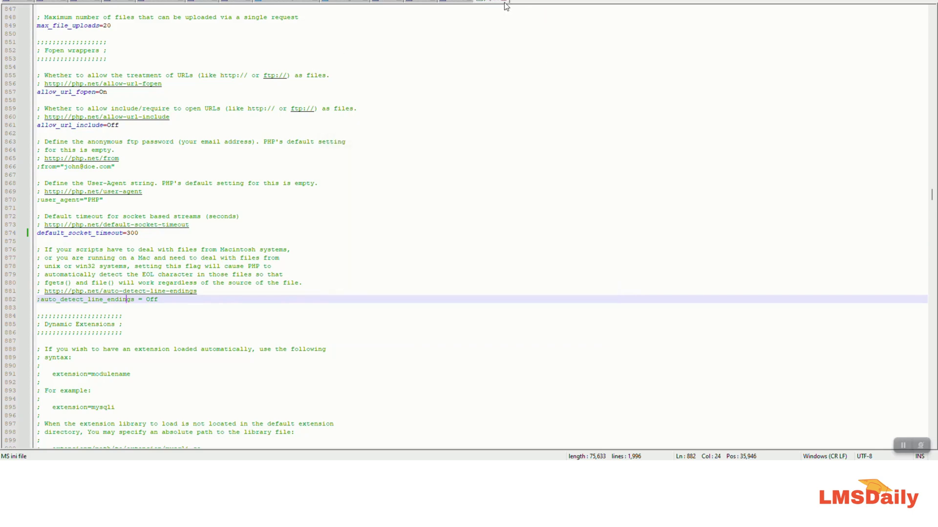
pyautogui.click(506, 4)
# In XAMPP Control Panel, stop MySQL and Apache, then start both again
pyautogui.hotkey('alt', 'Tab')
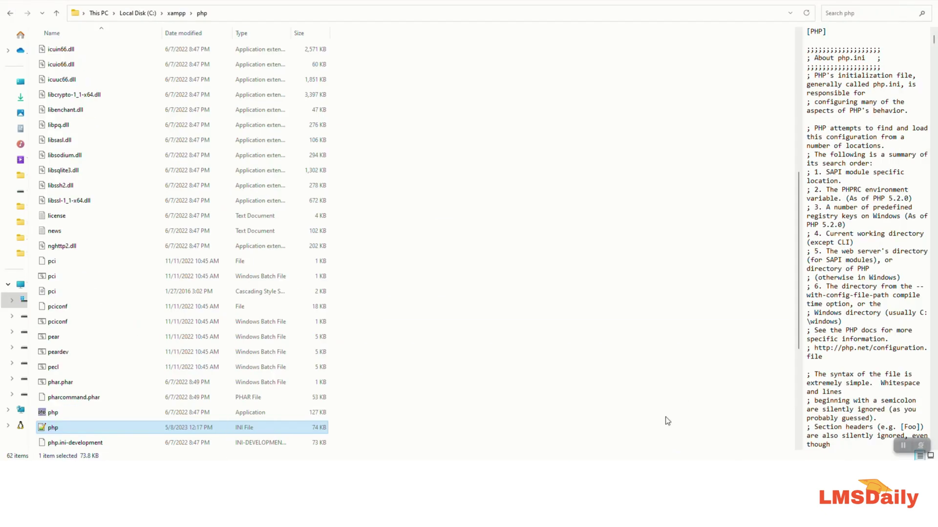
pyautogui.hotkey('alt', 'Tab')
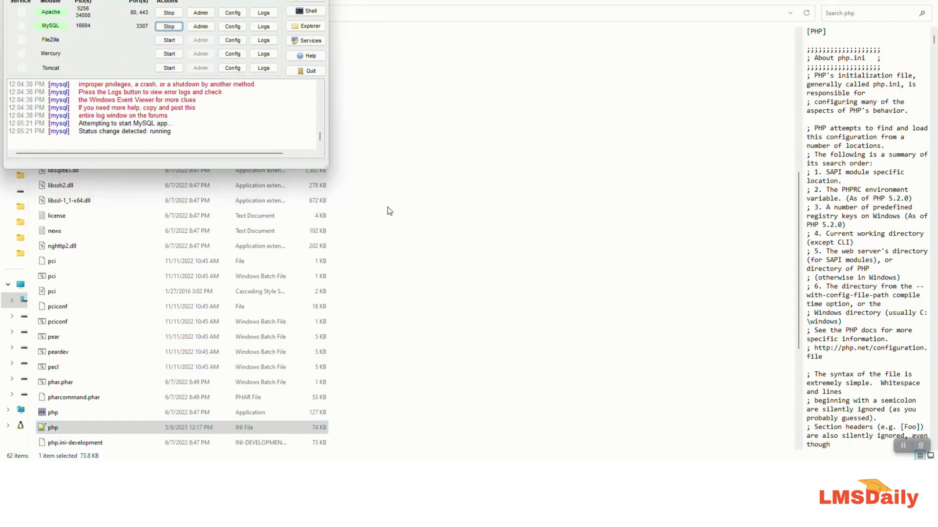
pyautogui.click(177, 26)
pyautogui.click(168, 13)
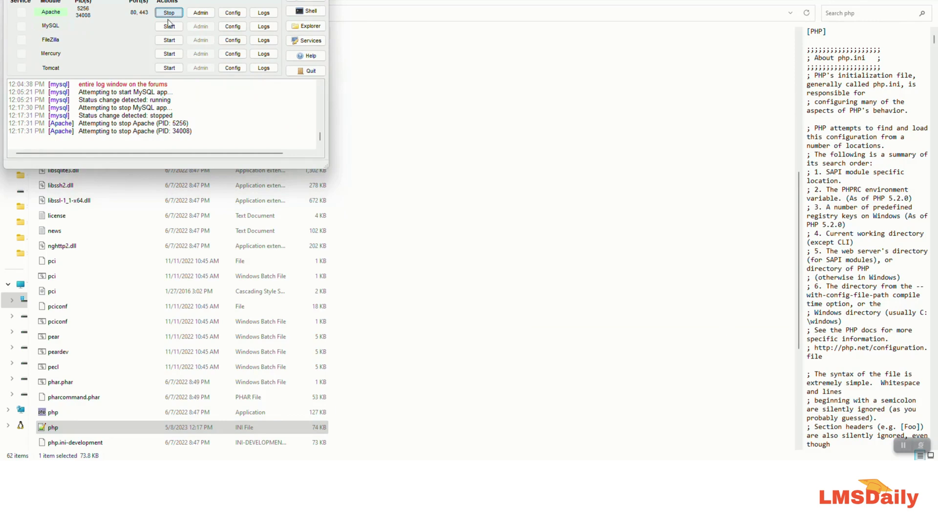
pyautogui.click(169, 13)
pyautogui.click(169, 27)
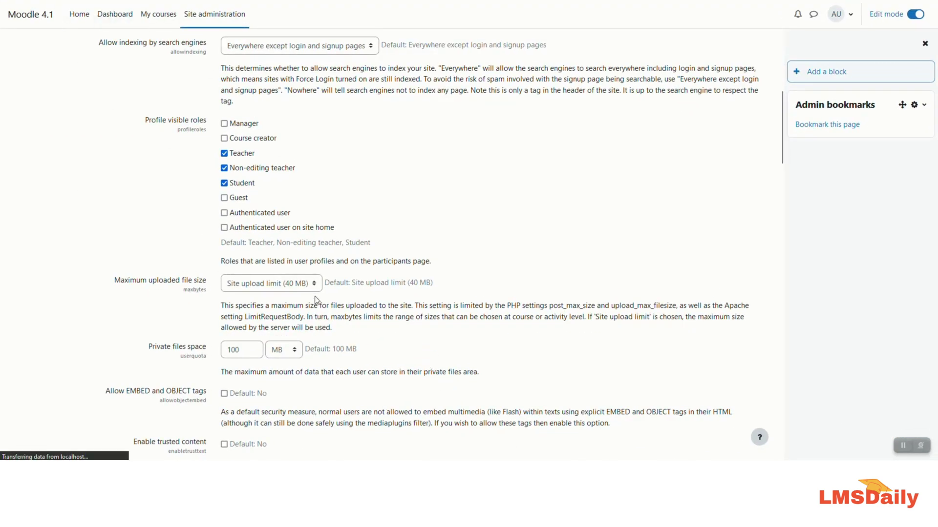
# Verify Maximum uploaded file size now offers Site upload limit (500 MB), leaving it unchanged
pyautogui.scroll(-7, 293, 303)
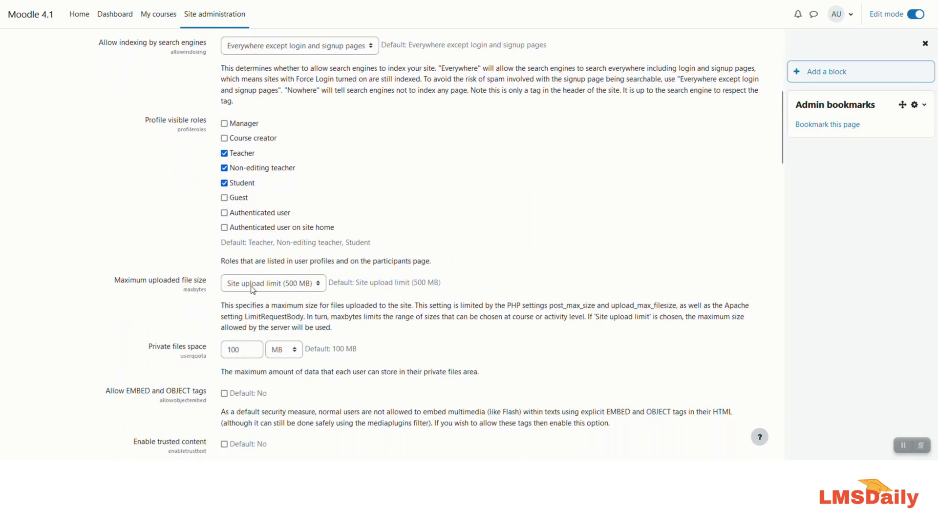
pyautogui.click(298, 285)
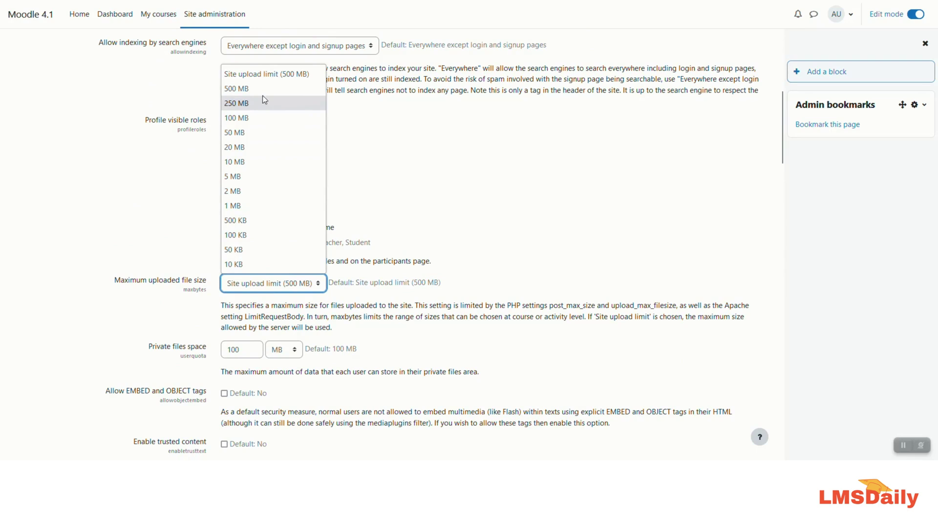
pyautogui.click(376, 315)
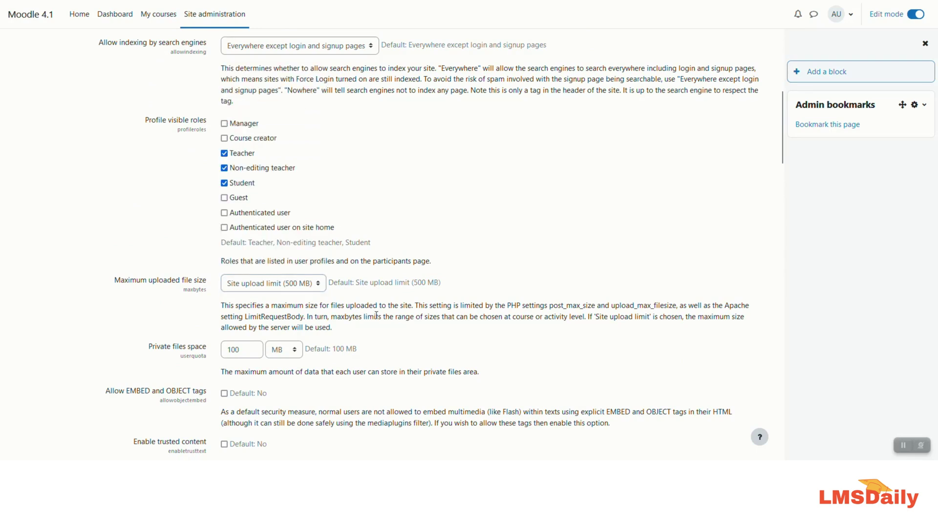